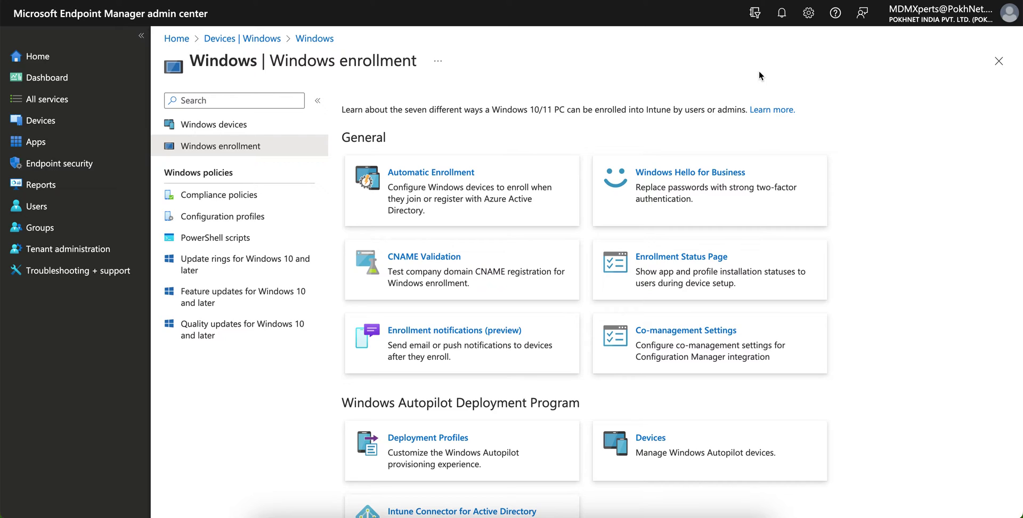
Open the Windows Hello for Business settings from the Windows enrollment page for Windows devices.
click(132, 120)
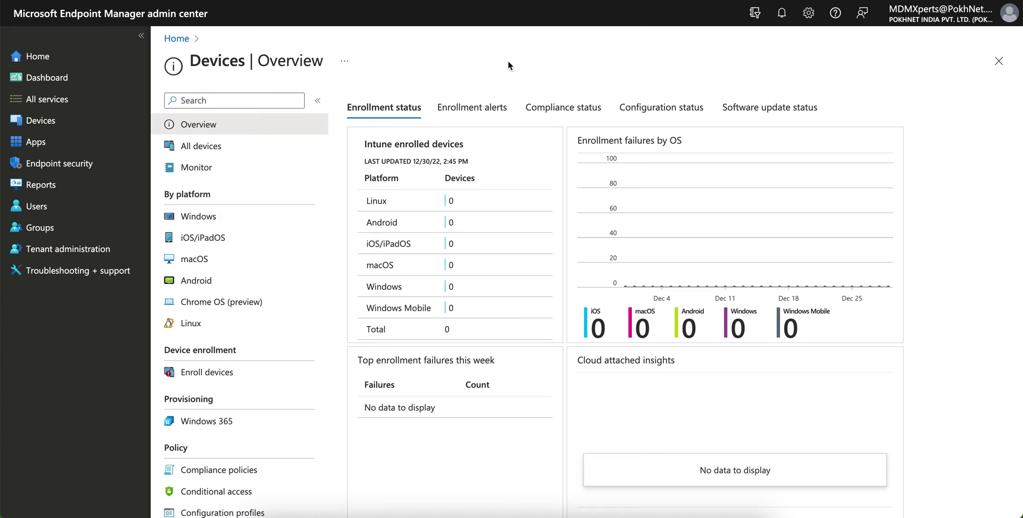
click(267, 220)
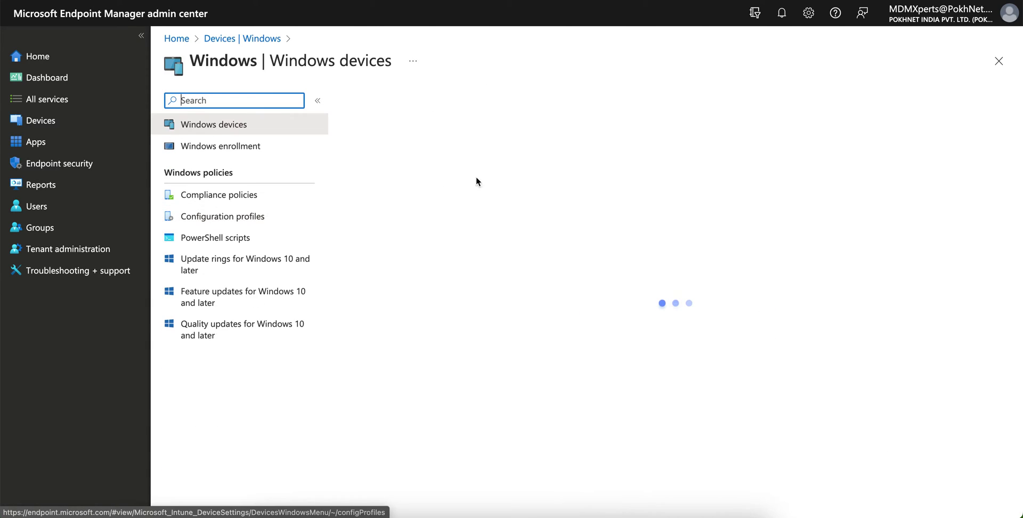
click(267, 147)
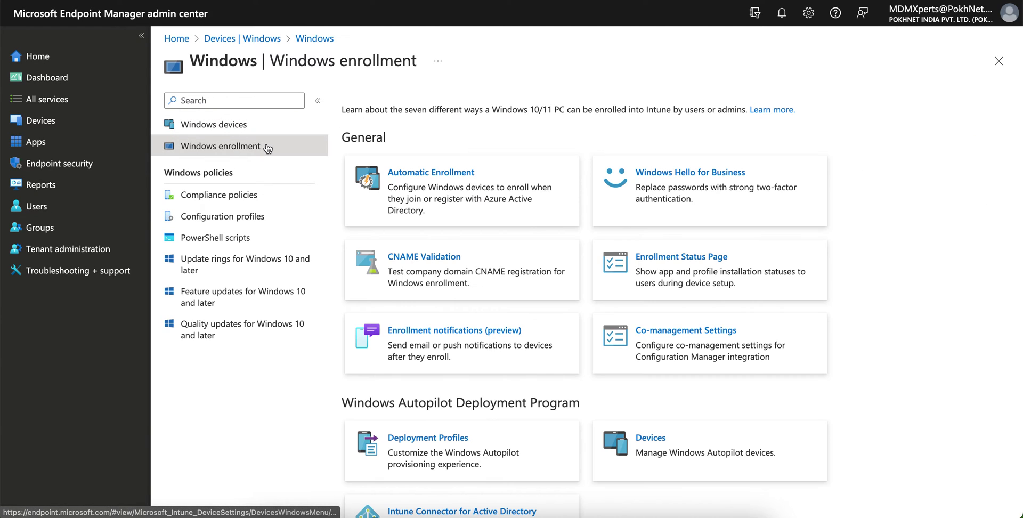
click(685, 199)
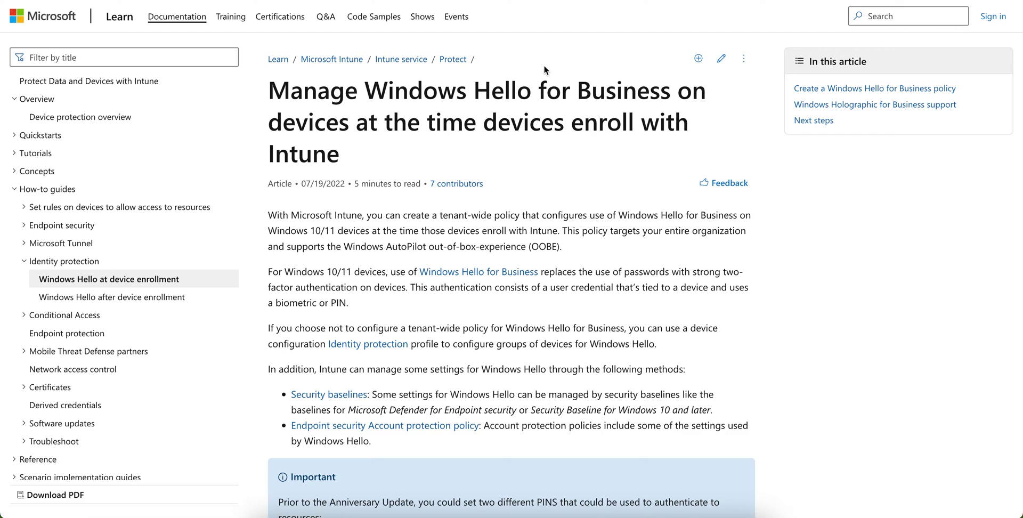
In the Microsoft Learn article on Windows Hello at device enrollment, read the tenant-wide policy introduction and the important note on device and work PINs.
drag(413, 87, 649, 164)
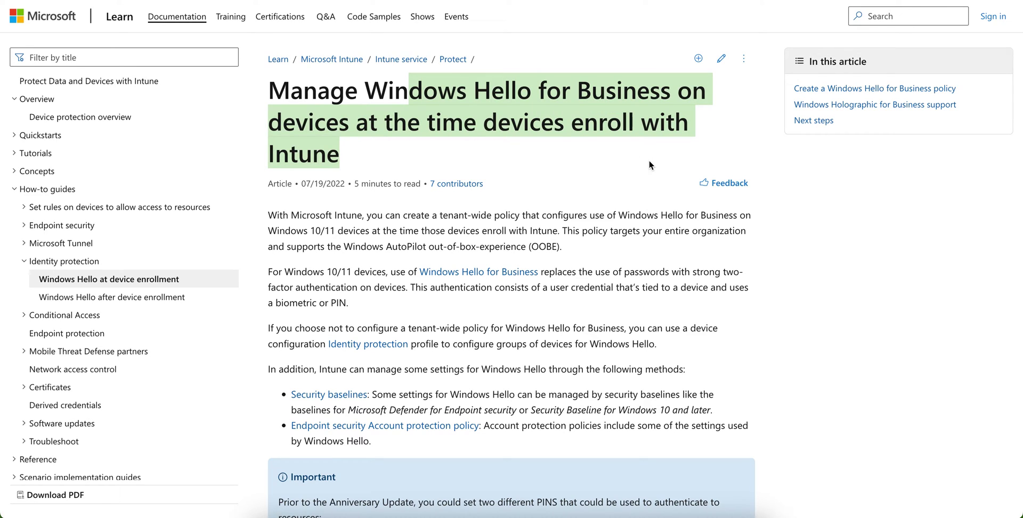
click(649, 160)
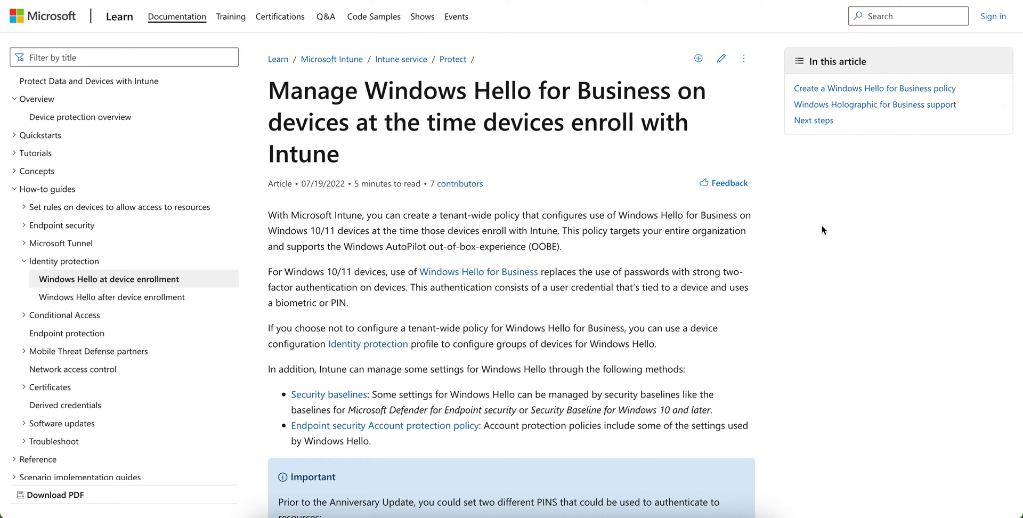
click(438, 215)
drag(439, 215, 532, 215)
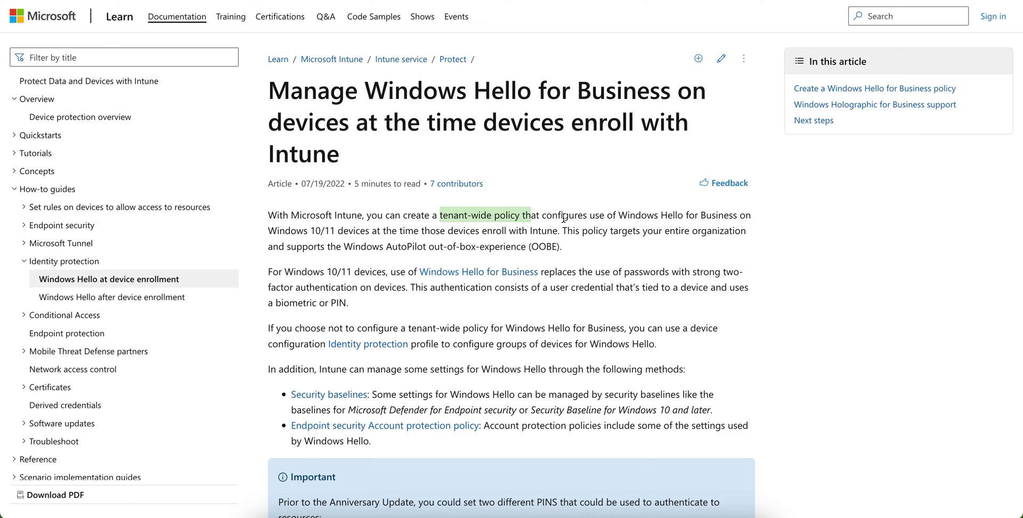
click(806, 213)
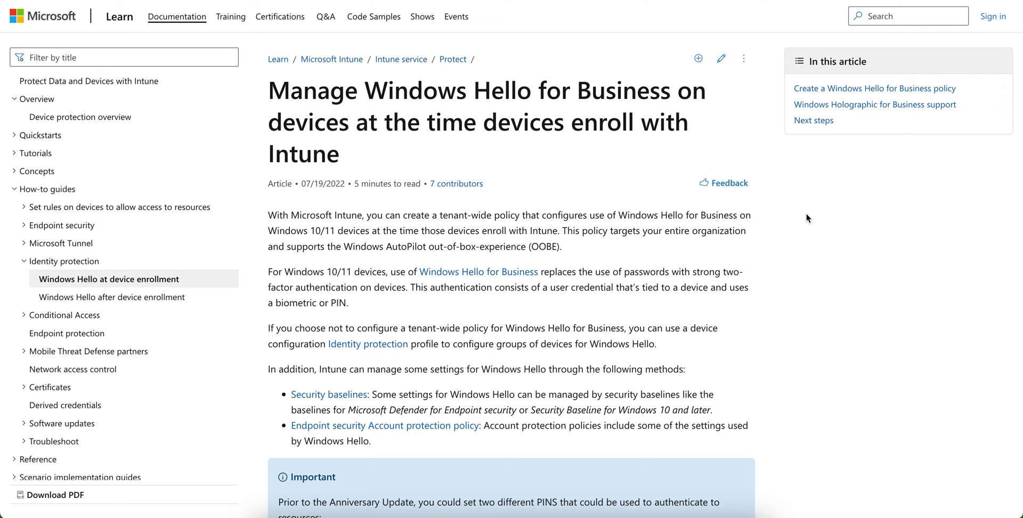
scroll(806, 217, down, 1)
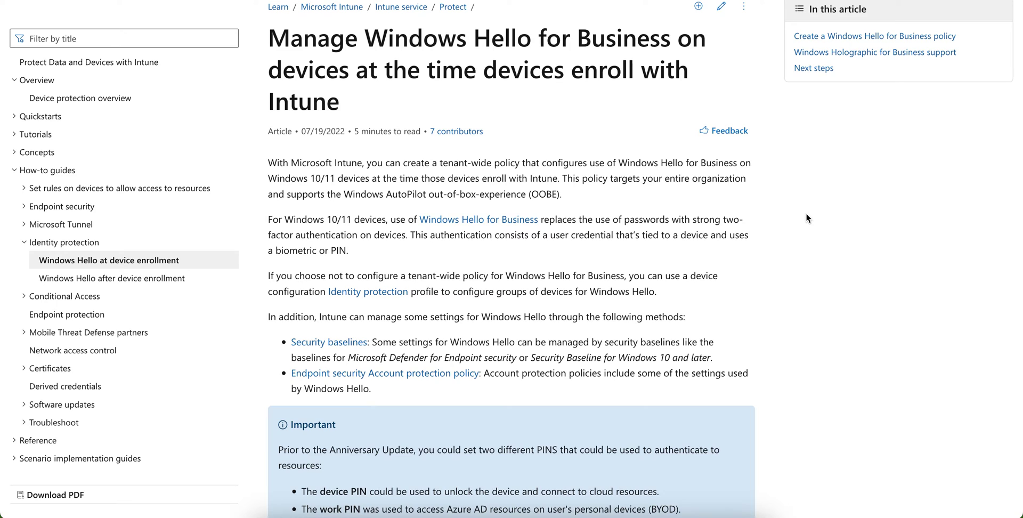
scroll(806, 218, down, 1)
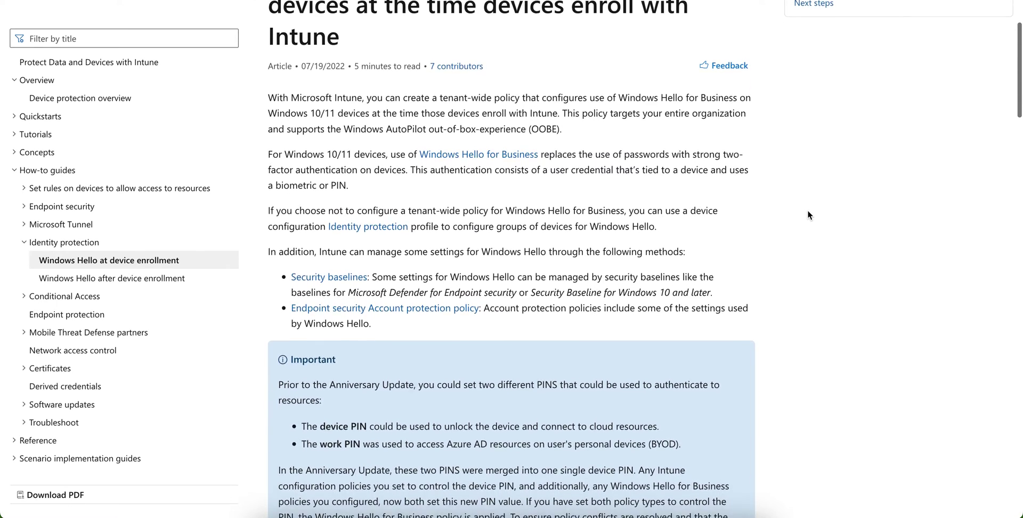
scroll(807, 211, down, 3)
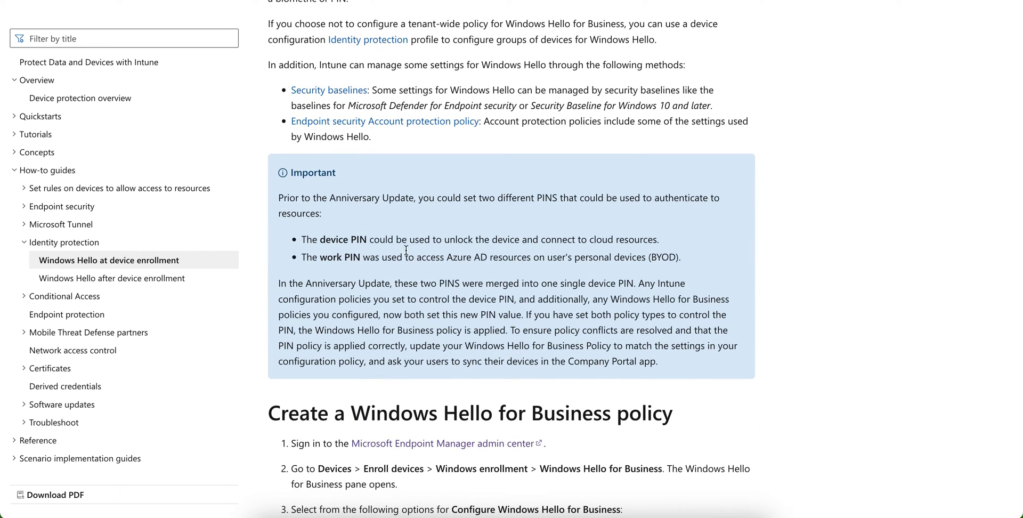
drag(396, 240, 532, 242)
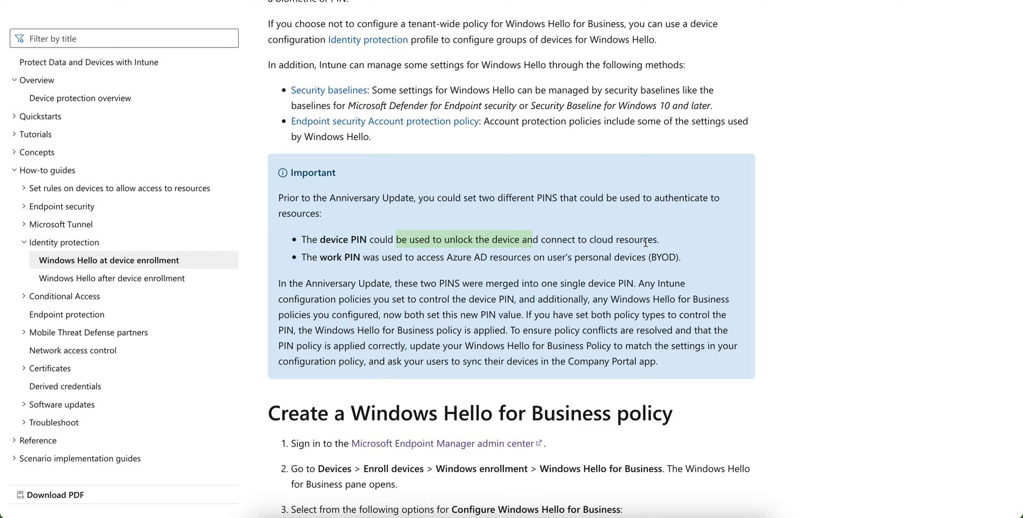
drag(659, 241, 563, 243)
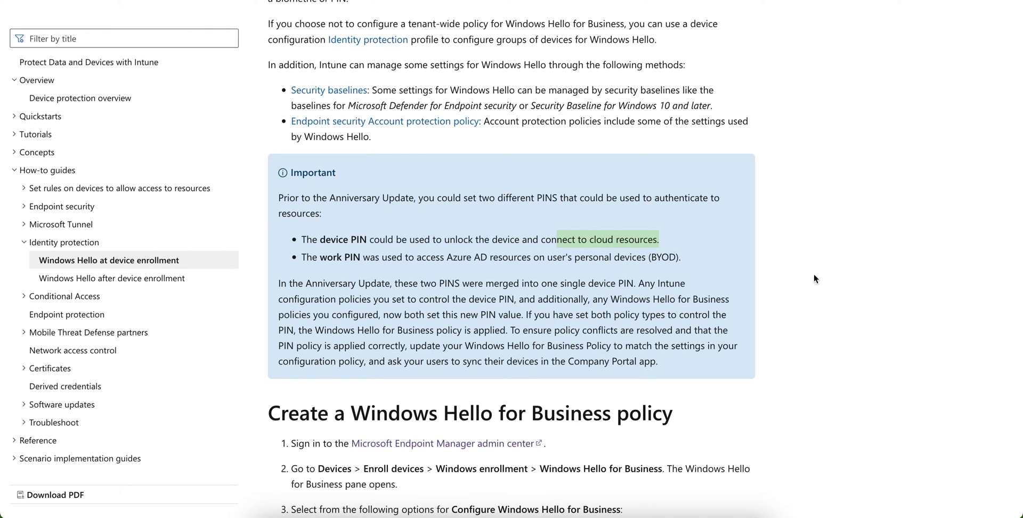
scroll(826, 281, down, 5)
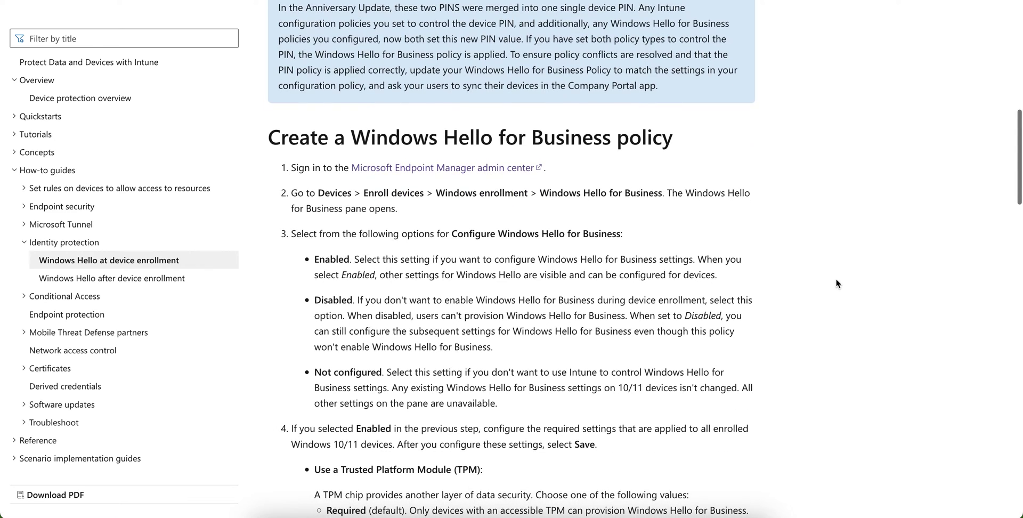
Read the article's section on creating a Windows Hello for Business policy, covering the configuration options, TPM, PIN rules and sign-in settings.
scroll(836, 279, down, 1)
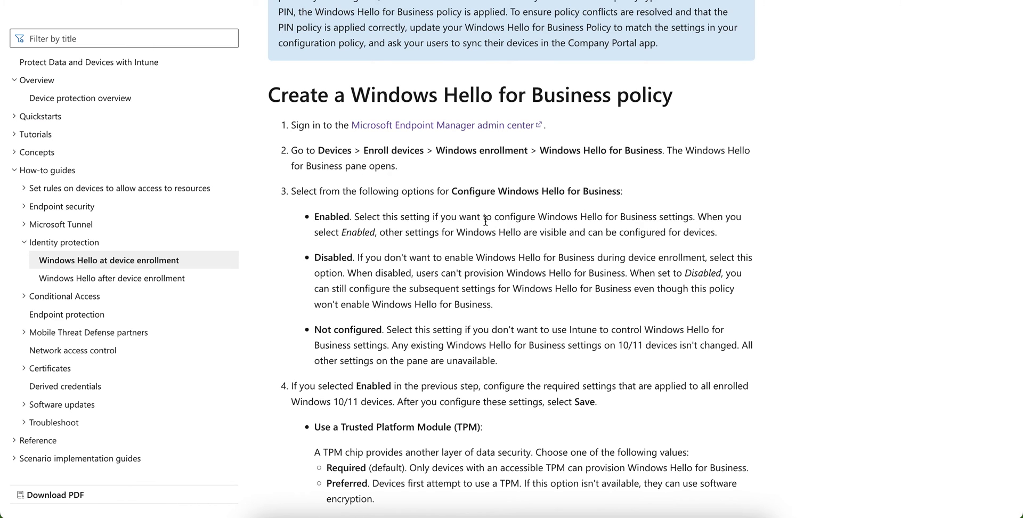
drag(451, 191, 567, 191)
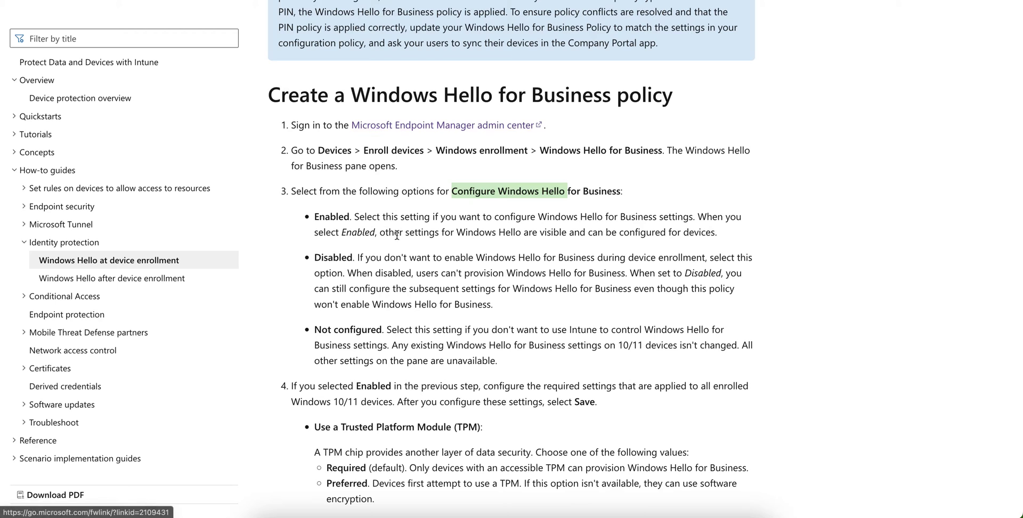
drag(316, 216, 385, 217)
drag(342, 257, 376, 257)
scroll(457, 341, down, 2)
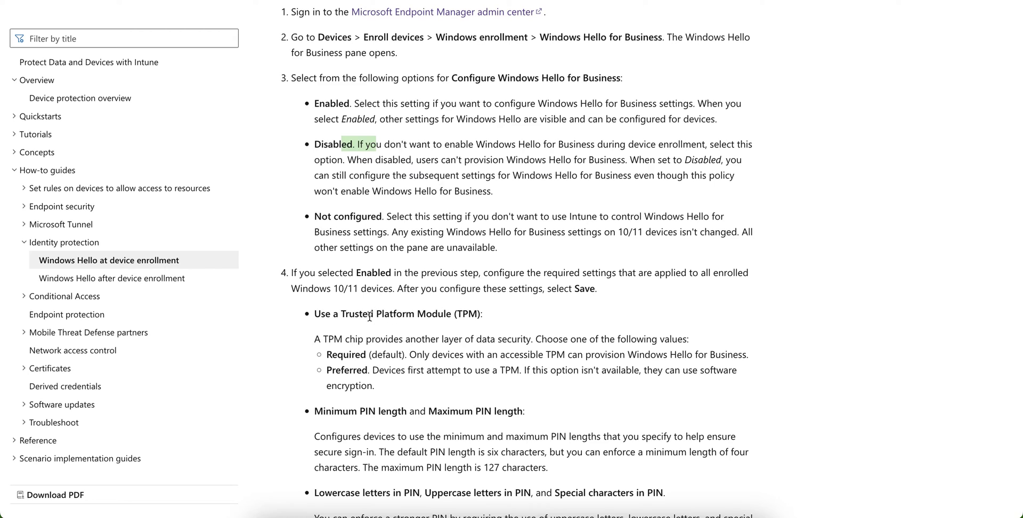
drag(354, 314, 485, 319)
drag(342, 354, 434, 356)
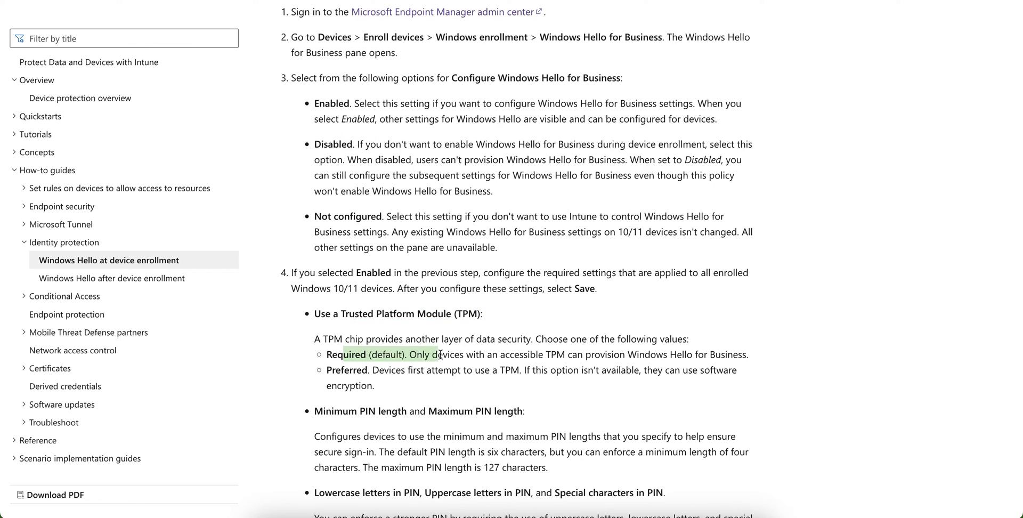
click(357, 379)
drag(350, 411, 516, 411)
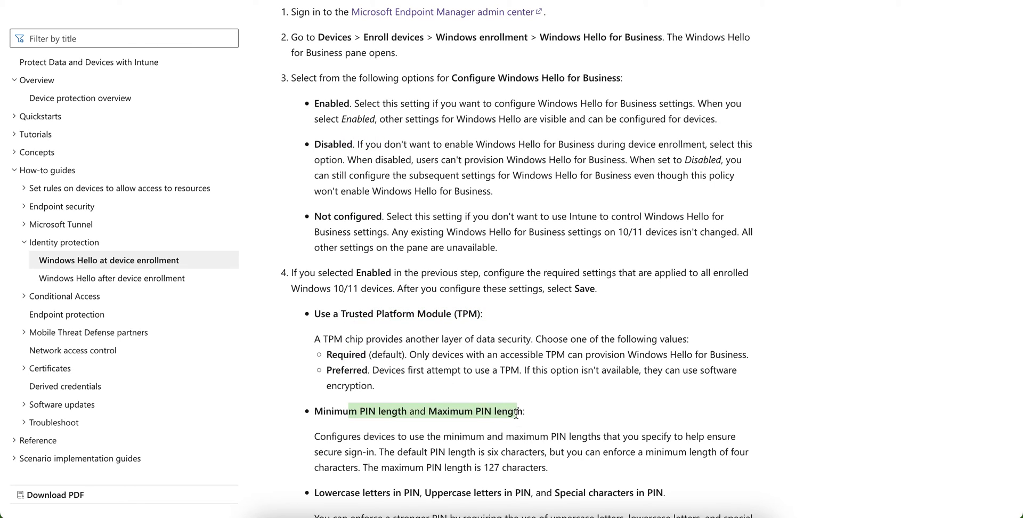
scroll(516, 413, down, 2)
scroll(597, 390, down, 3)
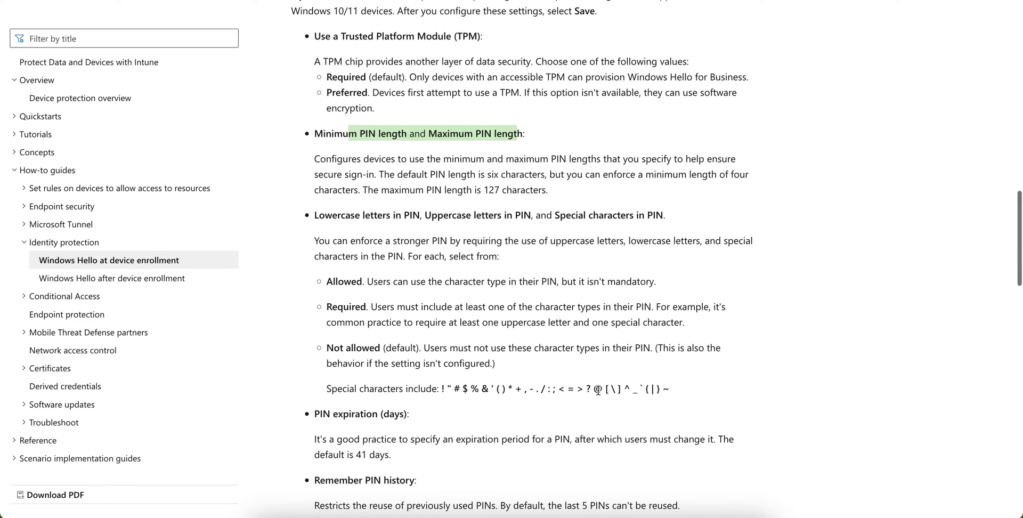
scroll(541, 355, down, 3)
scroll(543, 360, down, 8)
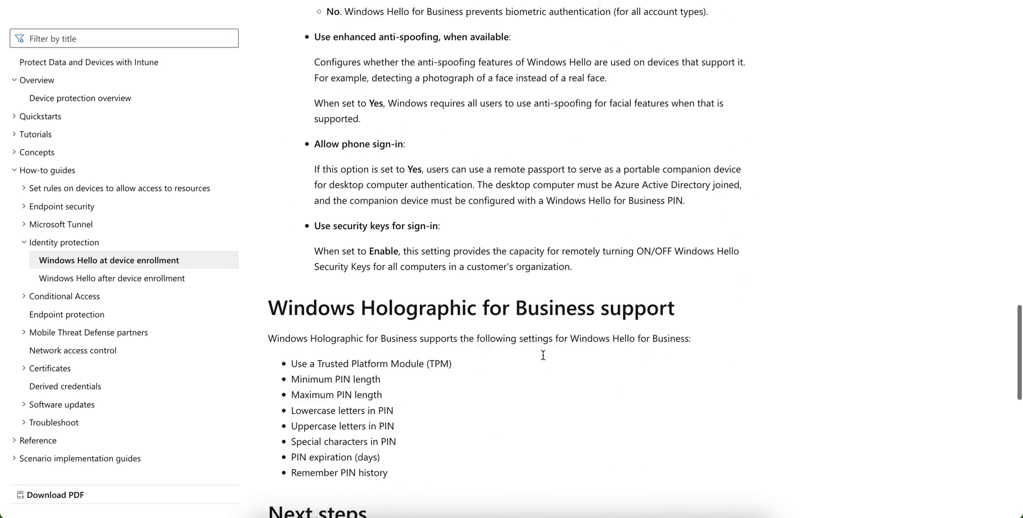
scroll(542, 355, down, 2)
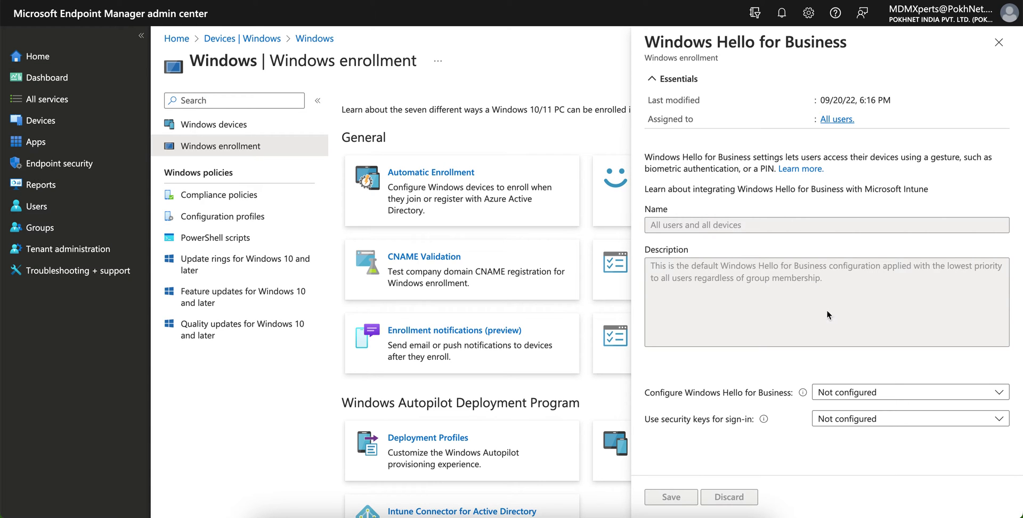
In the Endpoint Manager admin center, set Configure Windows Hello for Business to Enabled and Use a Trusted Platform Module (TPM) to Required.
click(861, 403)
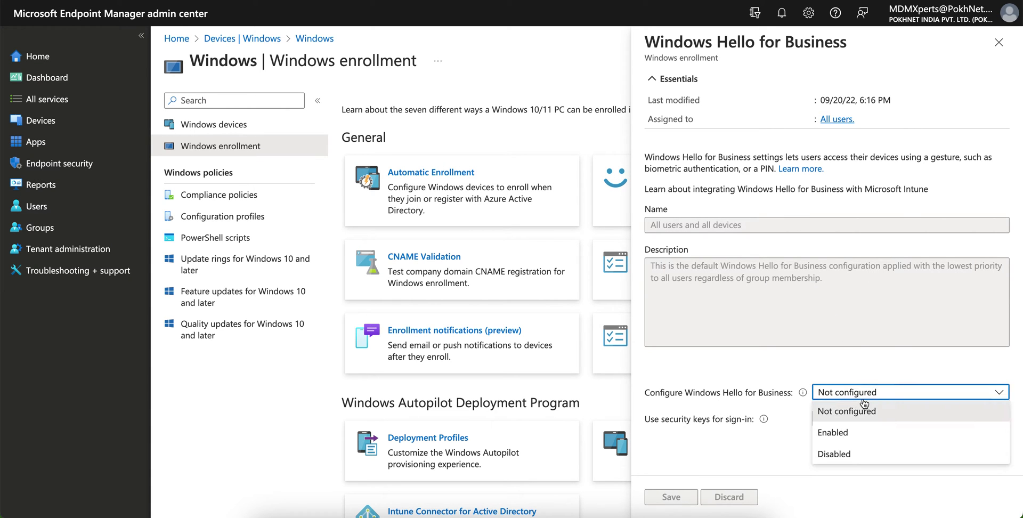
click(868, 433)
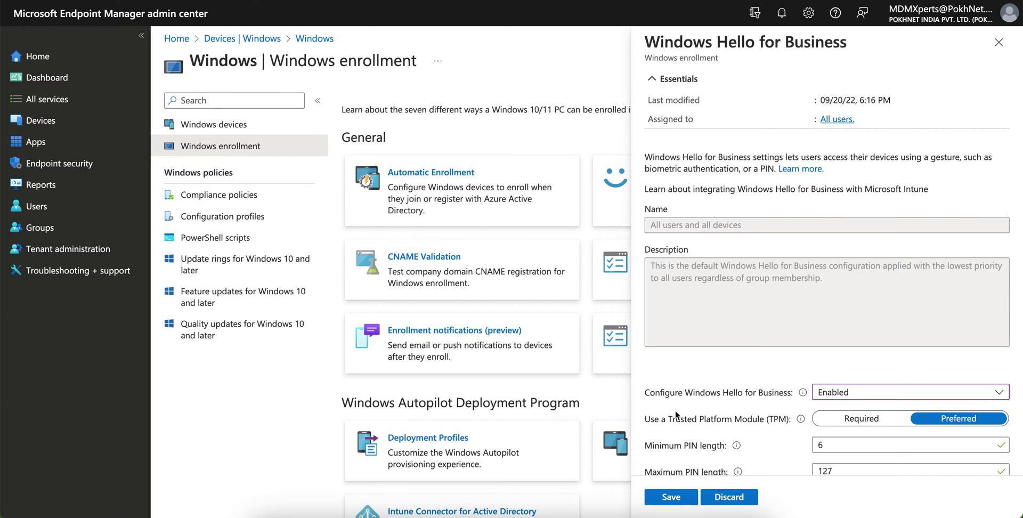
mouse_move(801, 420)
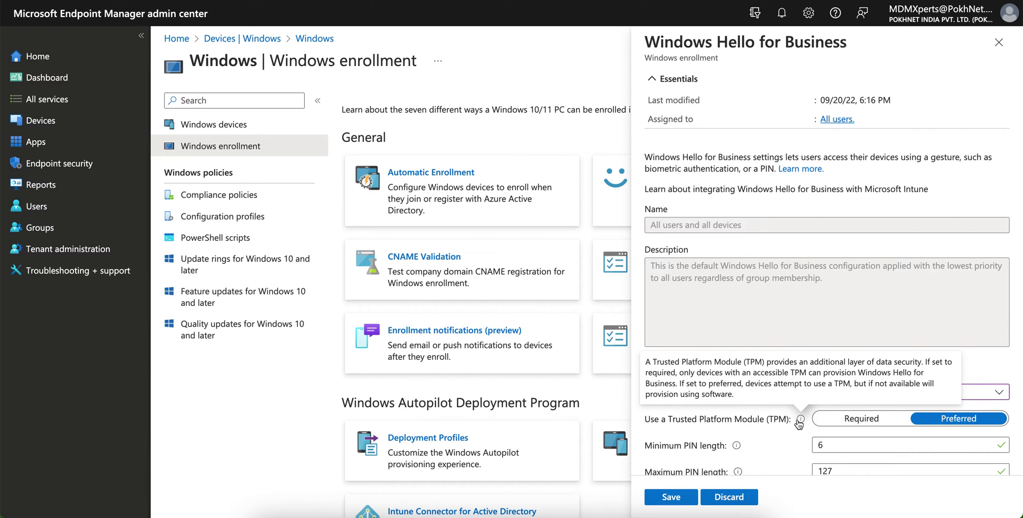
click(884, 423)
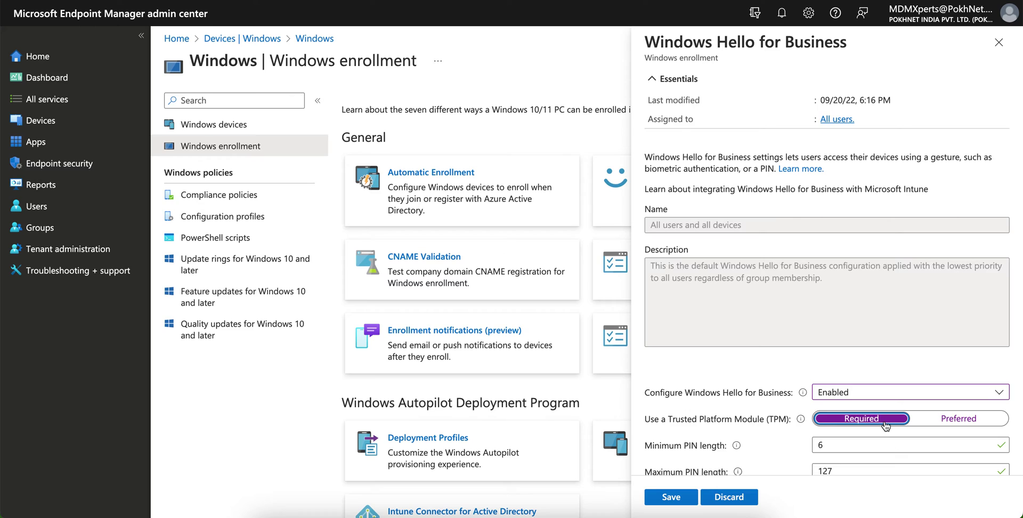
scroll(884, 421, down, 2)
scroll(884, 421, up, 3)
scroll(884, 421, down, 2)
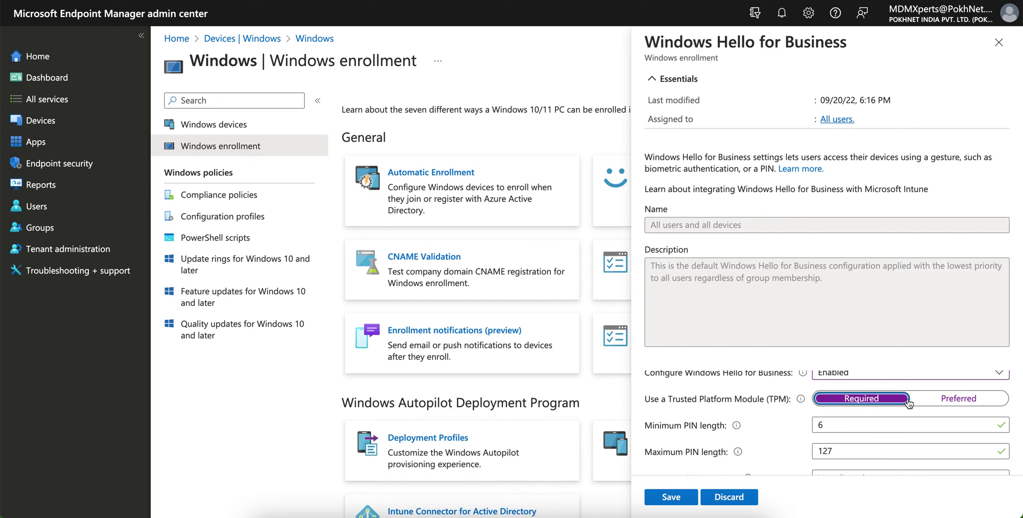
click(941, 402)
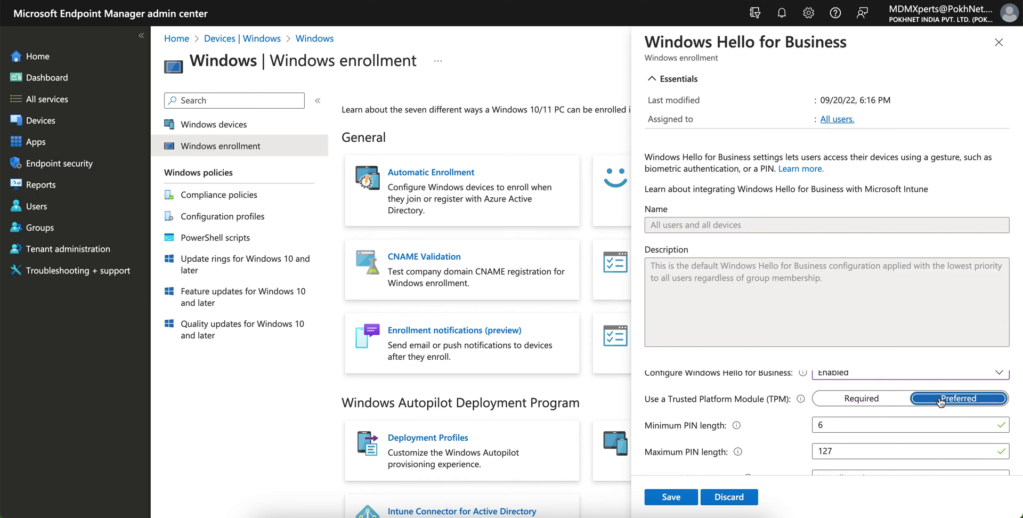
click(859, 403)
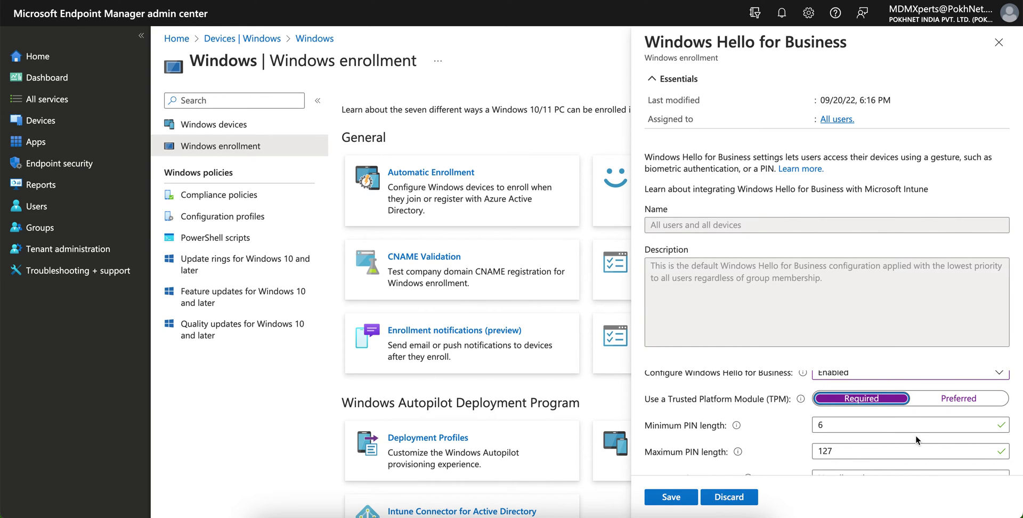
Review the remaining Windows Hello settings for PIN length and characters, anti-spoofing and phone sign-in, including the choices for security key sign-in.
scroll(916, 434, down, 1)
scroll(915, 434, down, 1)
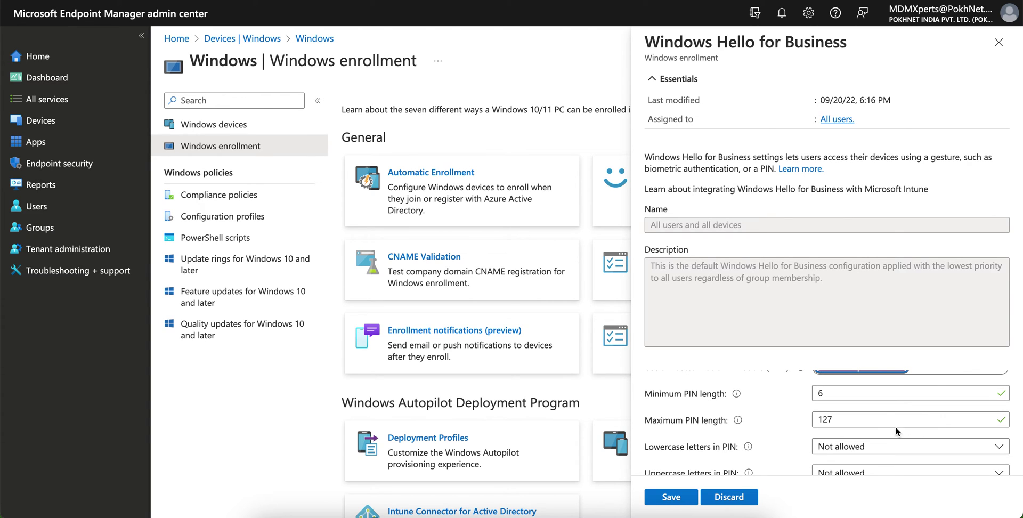
scroll(869, 400, down, 1)
scroll(869, 399, down, 4)
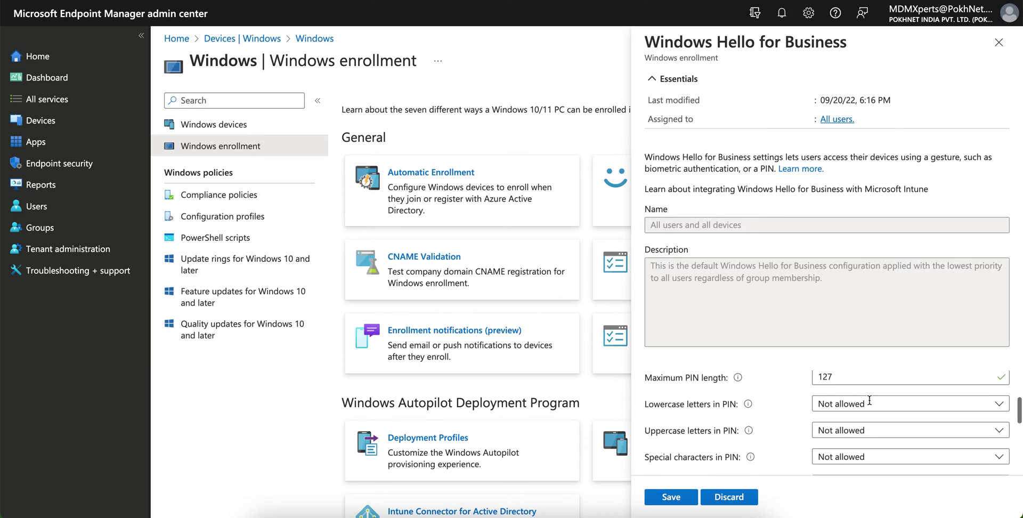
scroll(869, 403, down, 5)
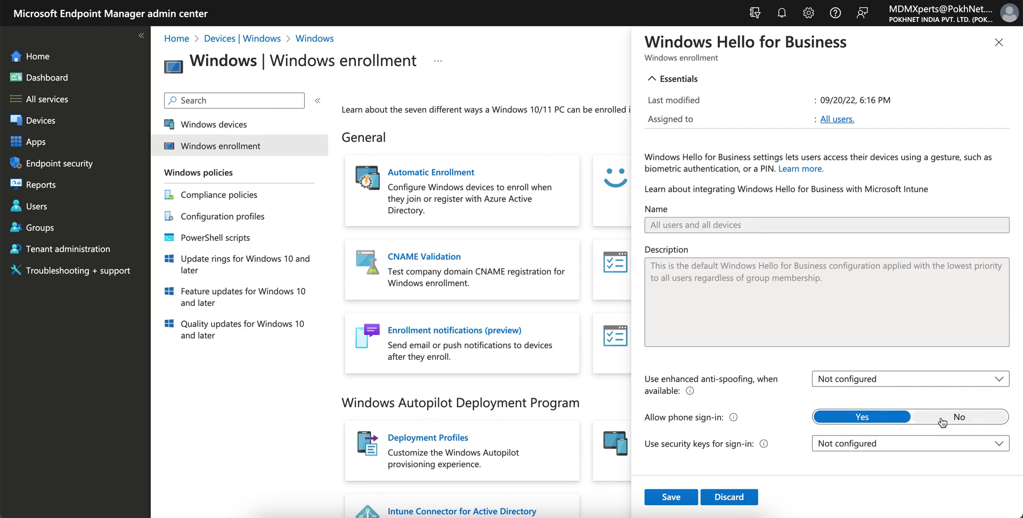
click(879, 446)
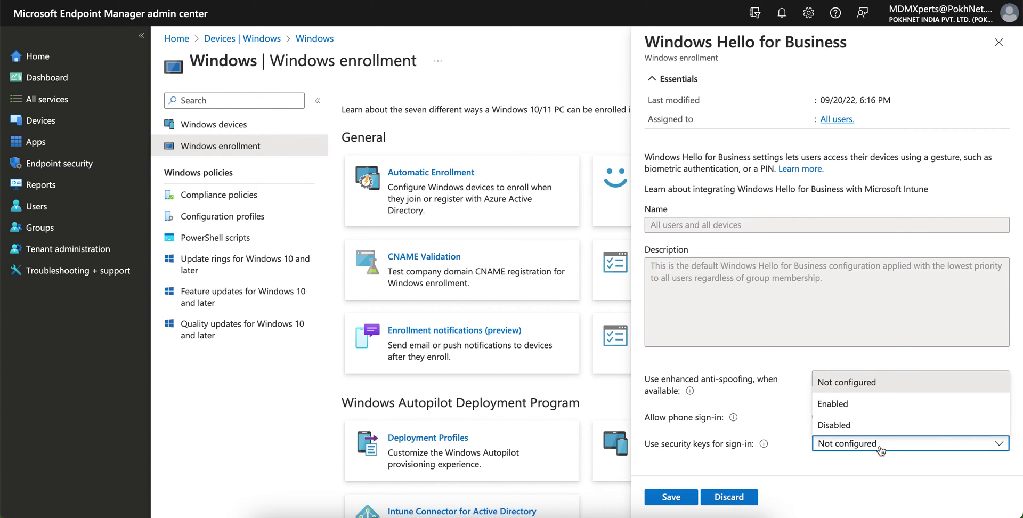
click(756, 412)
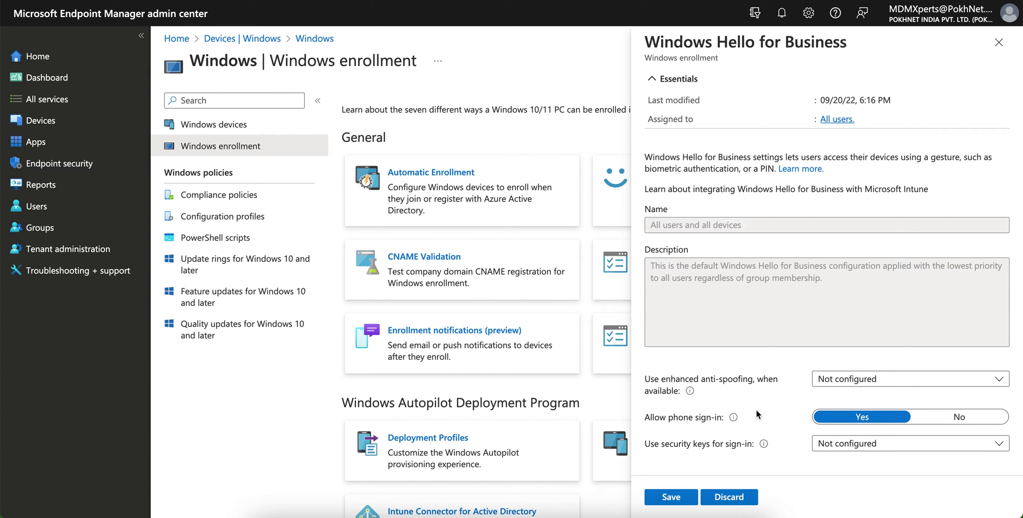
scroll(756, 410, up, 5)
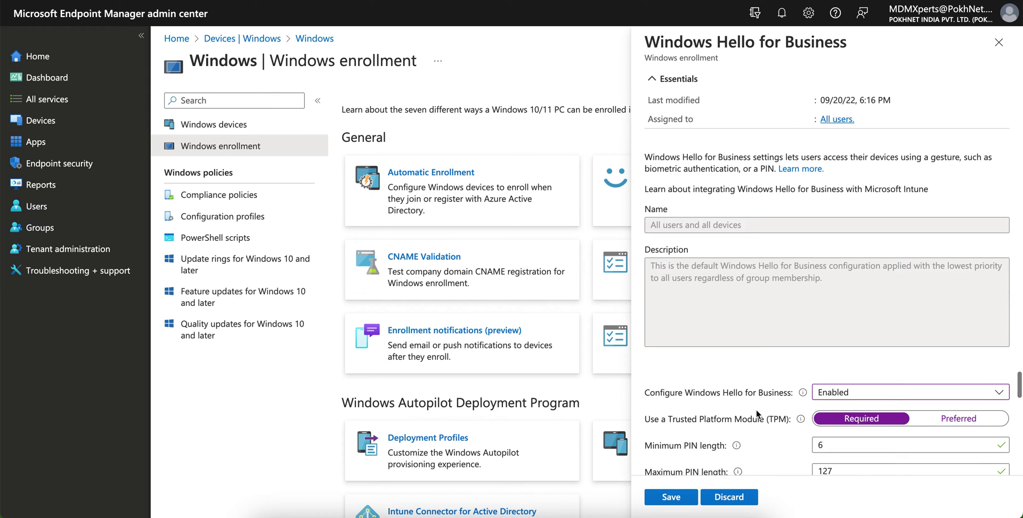
Save the Windows Hello for Business policy for all users and all devices, and close its settings.
scroll(756, 409, down, 5)
click(671, 497)
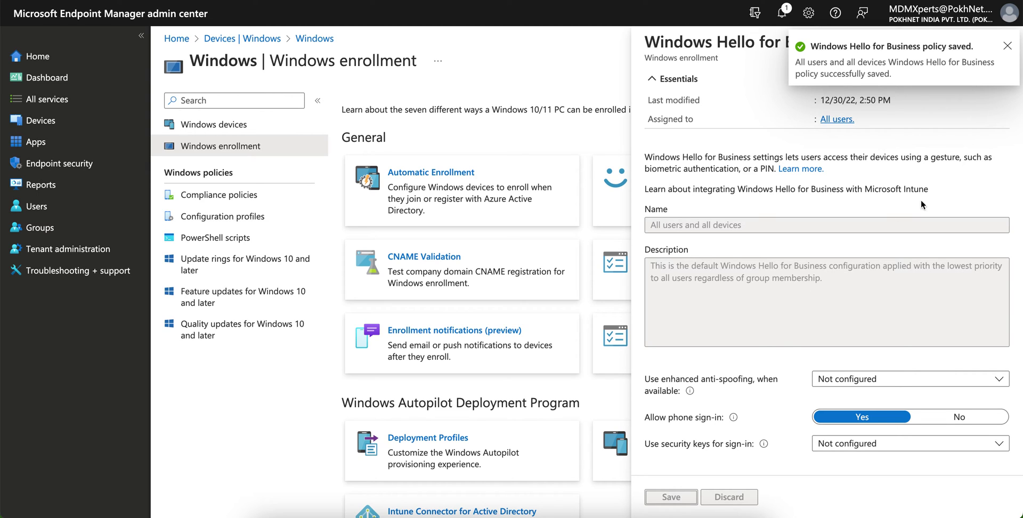
click(1006, 47)
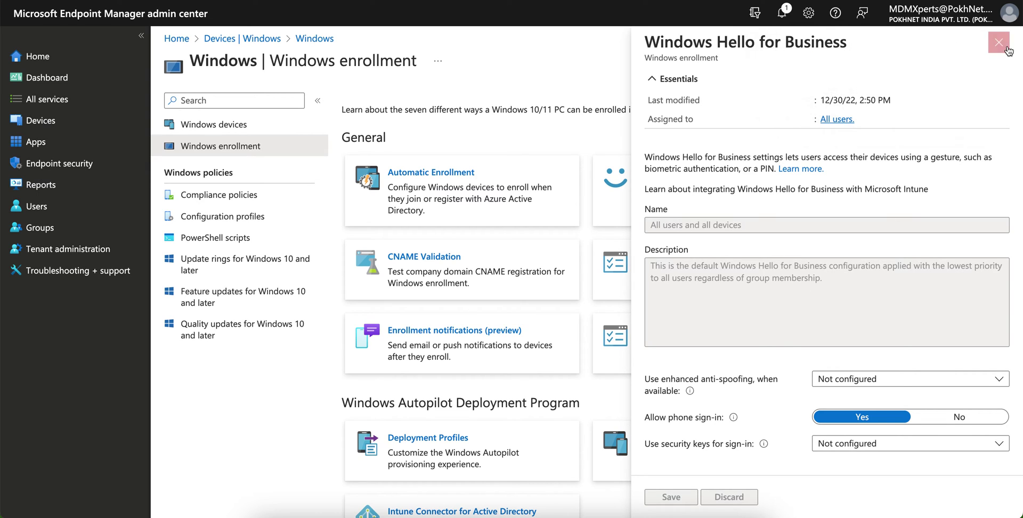
click(1007, 47)
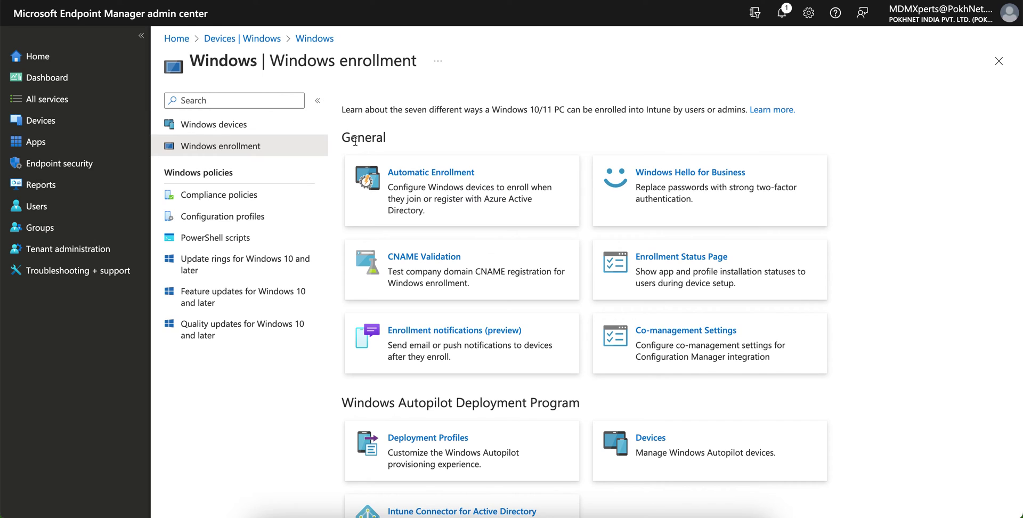
Reload the Windows enrollment page and reopen the Windows Hello for Business policy to check its saved TPM, PIN and sign-in settings.
click(273, 127)
click(277, 145)
click(688, 200)
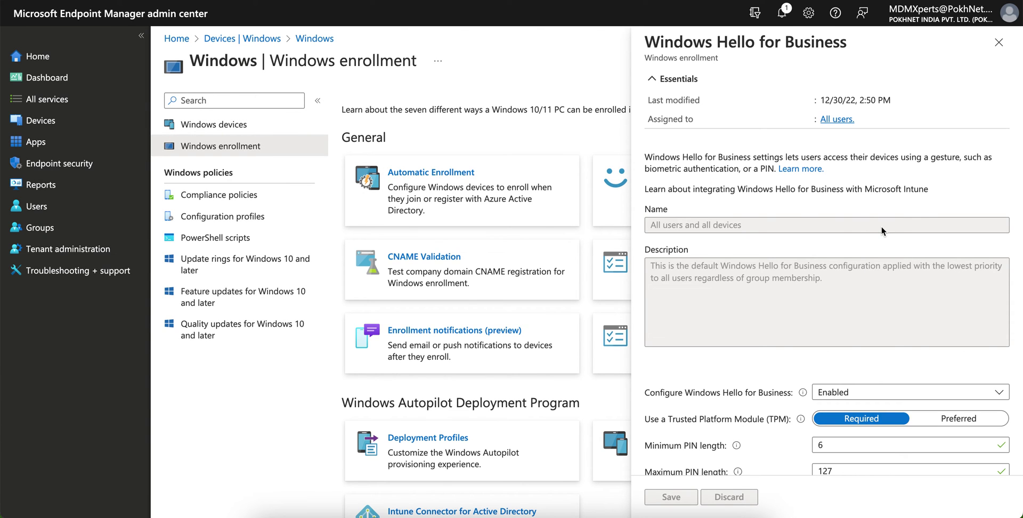
scroll(751, 415, down, 10)
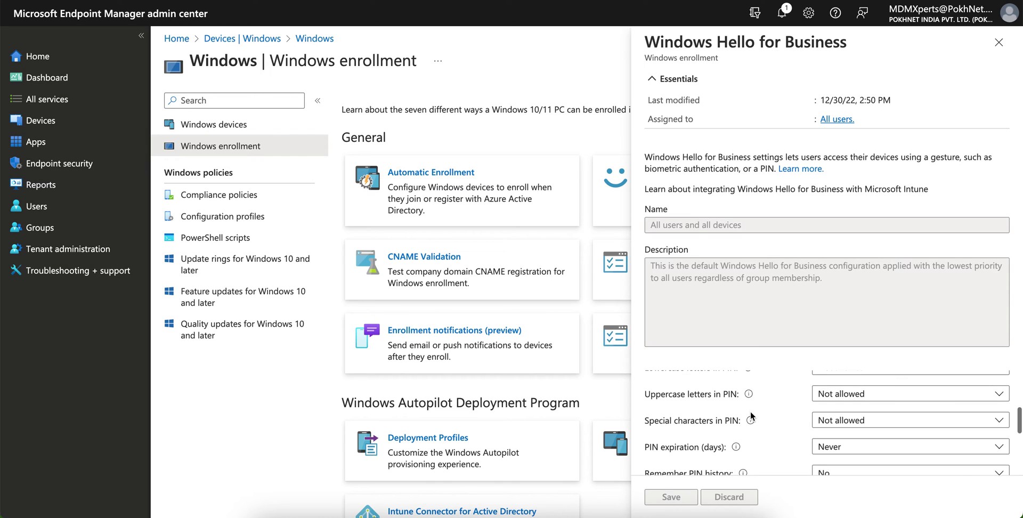
scroll(750, 411, up, 5)
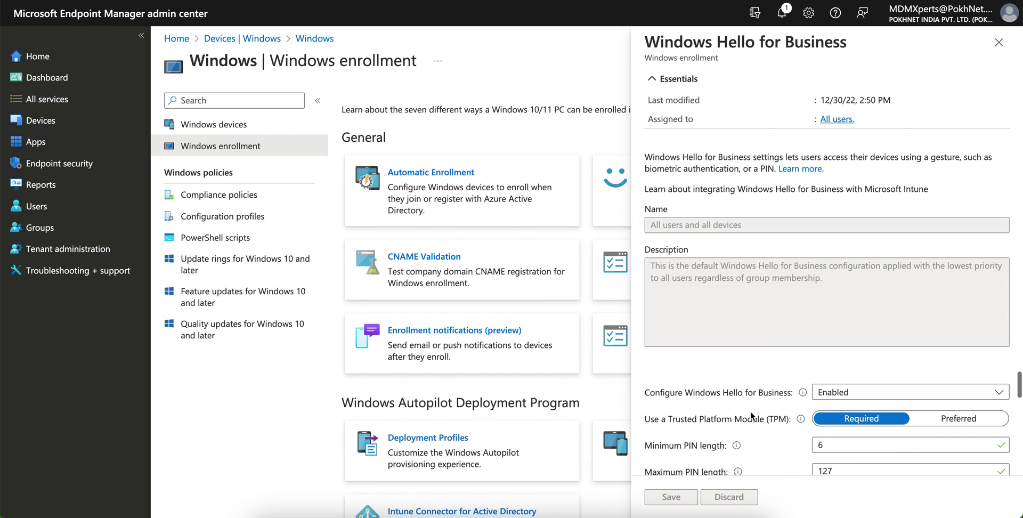
scroll(779, 401, down, 5)
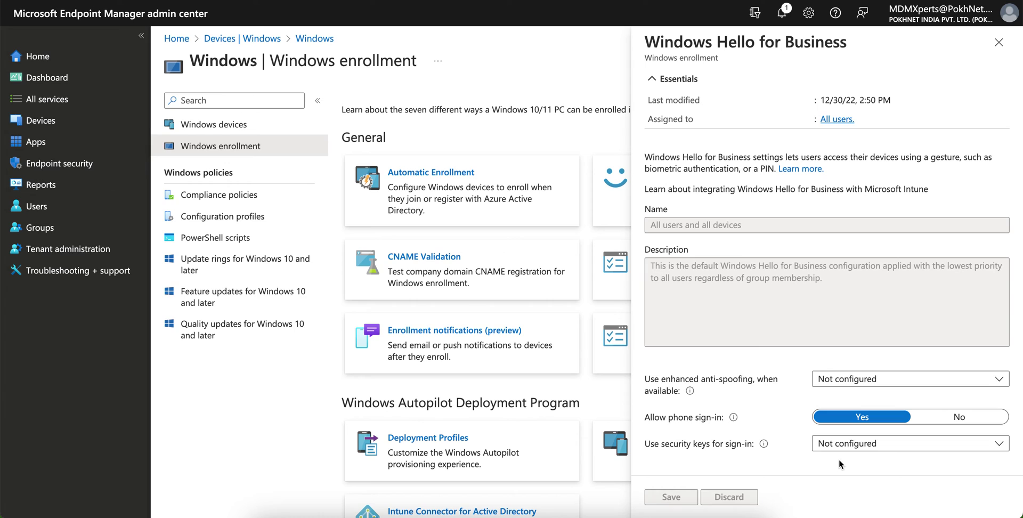
scroll(852, 398, up, 5)
Set Configure Windows Hello for Business to Not configured, check the explanation of security keys for sign-in, and set that option to Enabled.
click(854, 395)
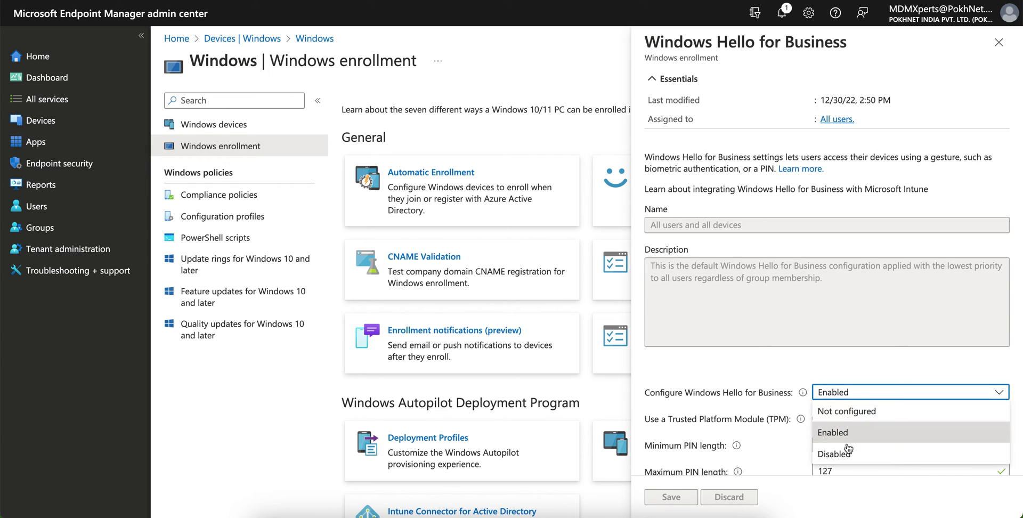
click(847, 452)
click(874, 393)
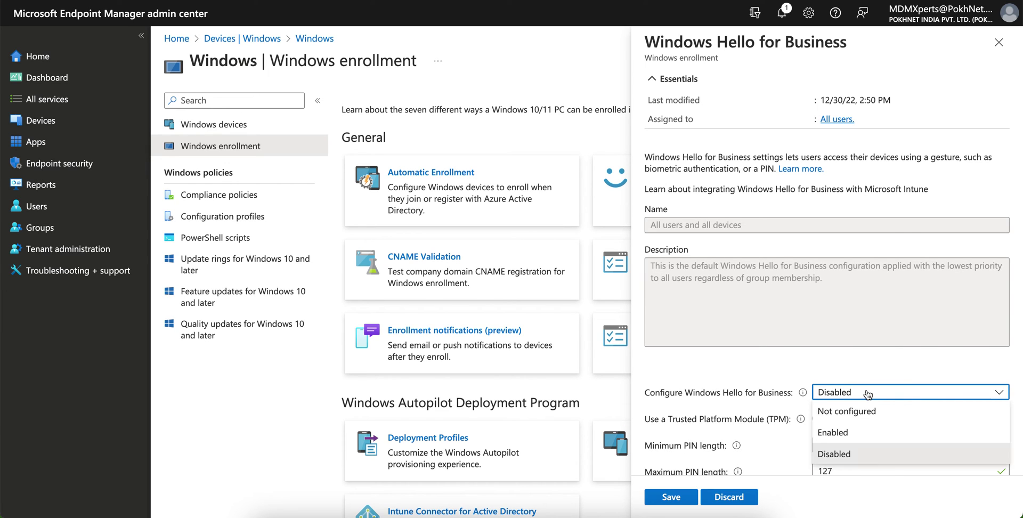
click(859, 406)
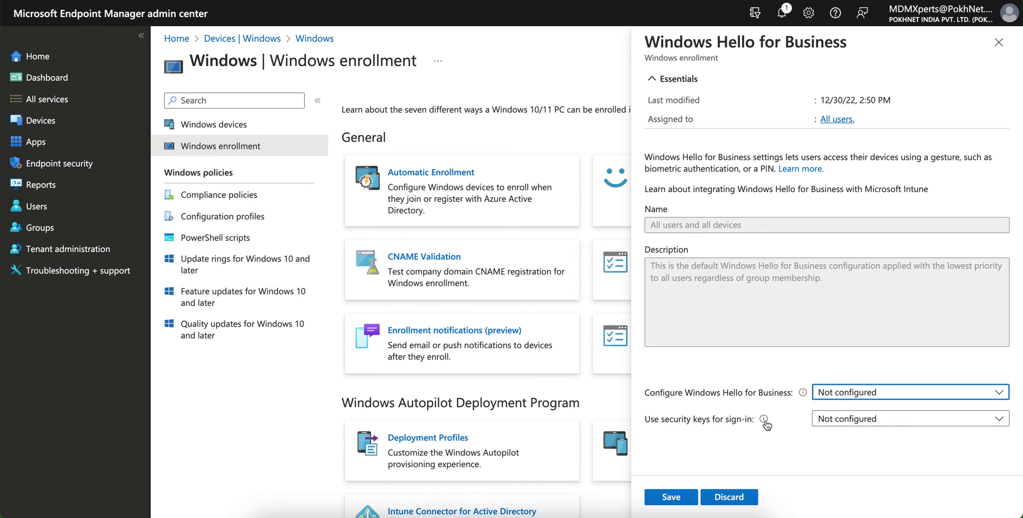
mouse_move(765, 420)
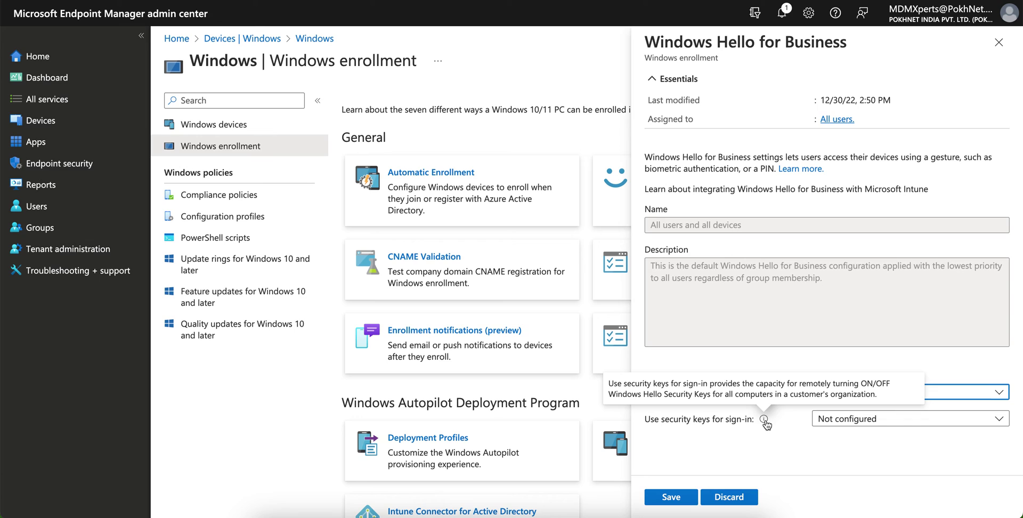
click(855, 424)
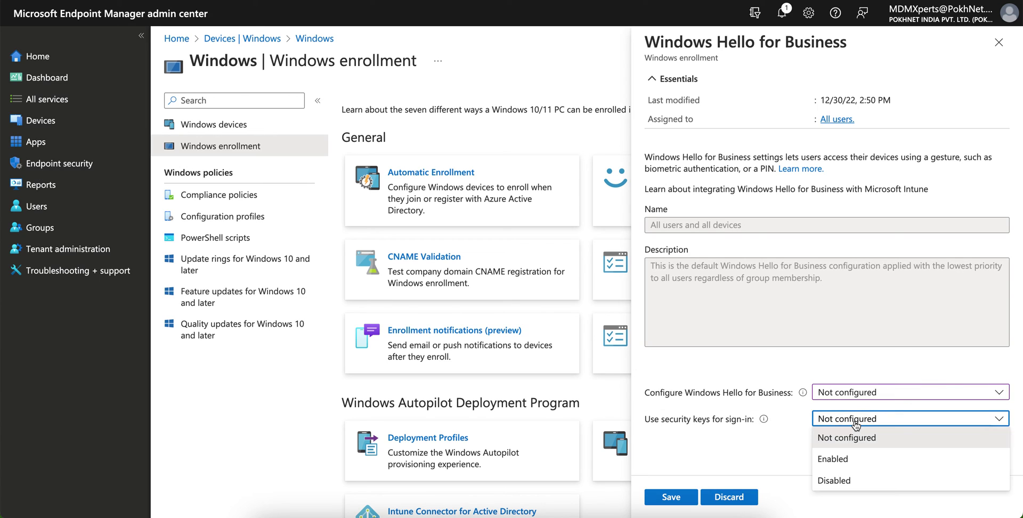
click(857, 458)
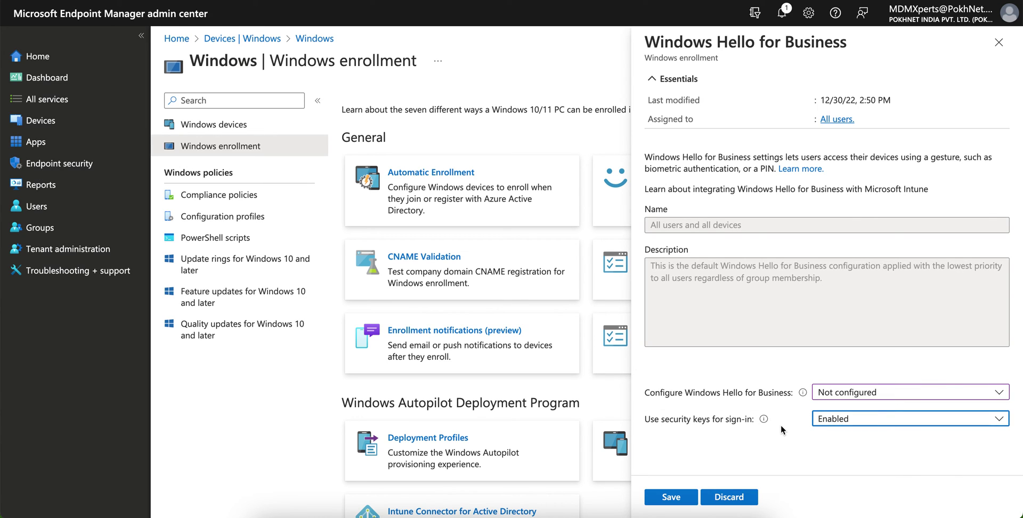
Set Configure Windows Hello for Business to Disabled, save the policy and close its settings.
click(860, 392)
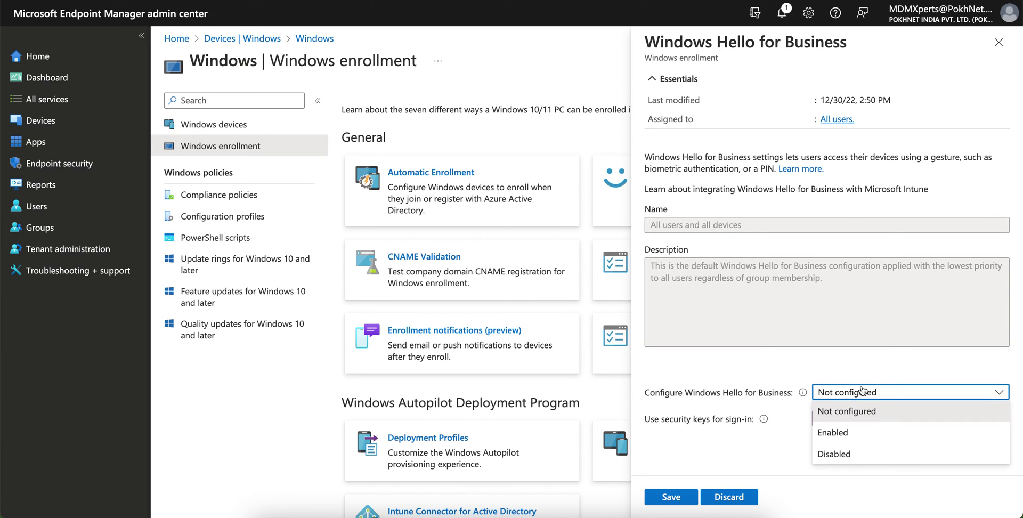
click(849, 452)
scroll(865, 418, down, 5)
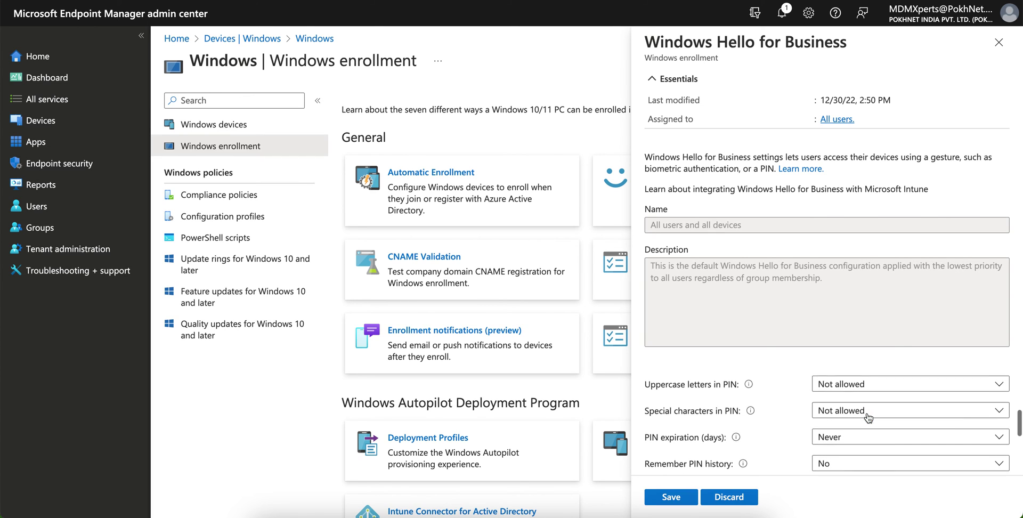
scroll(868, 418, up, 2)
click(684, 498)
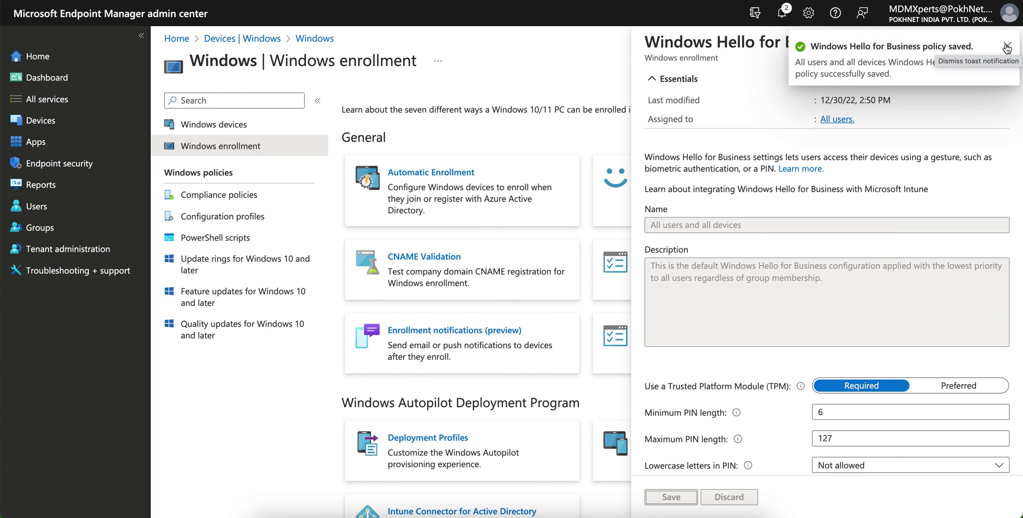
click(1007, 47)
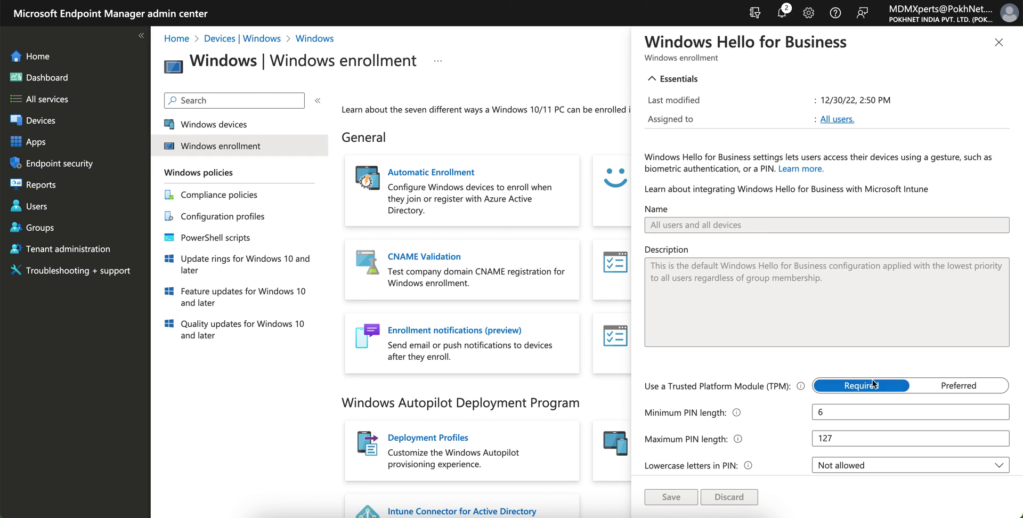
click(998, 42)
Refresh Windows enrollment and open the Windows Hello for Business policy again to check which configuration state was stored.
click(281, 130)
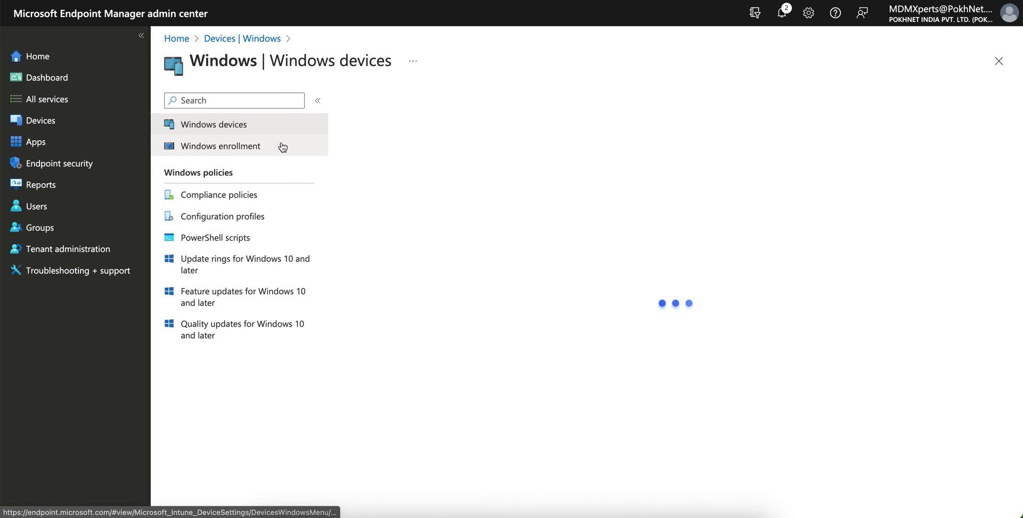
click(281, 146)
click(743, 189)
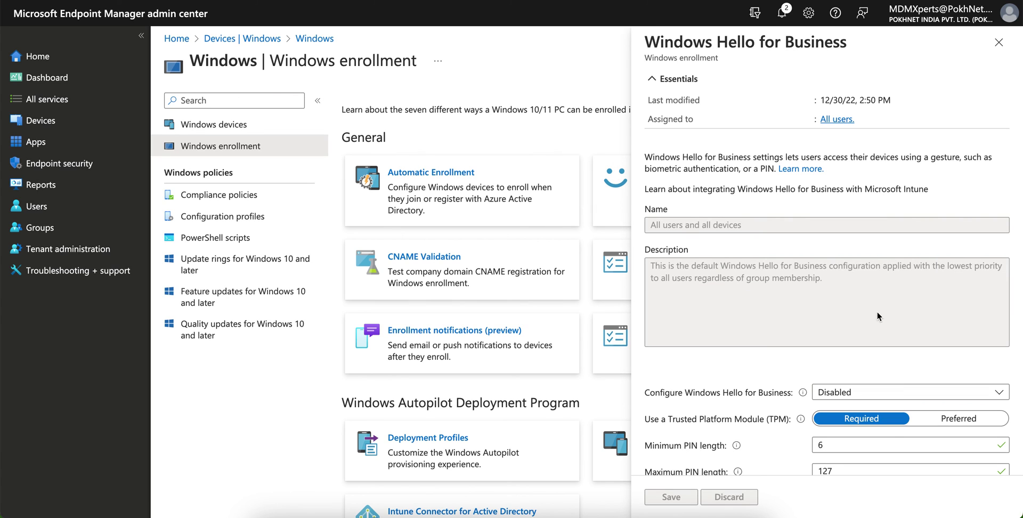
Set Configure Windows Hello for Business and Use security keys for sign-in both to Not configured, save the policy, and return to Windows enrollment.
click(920, 393)
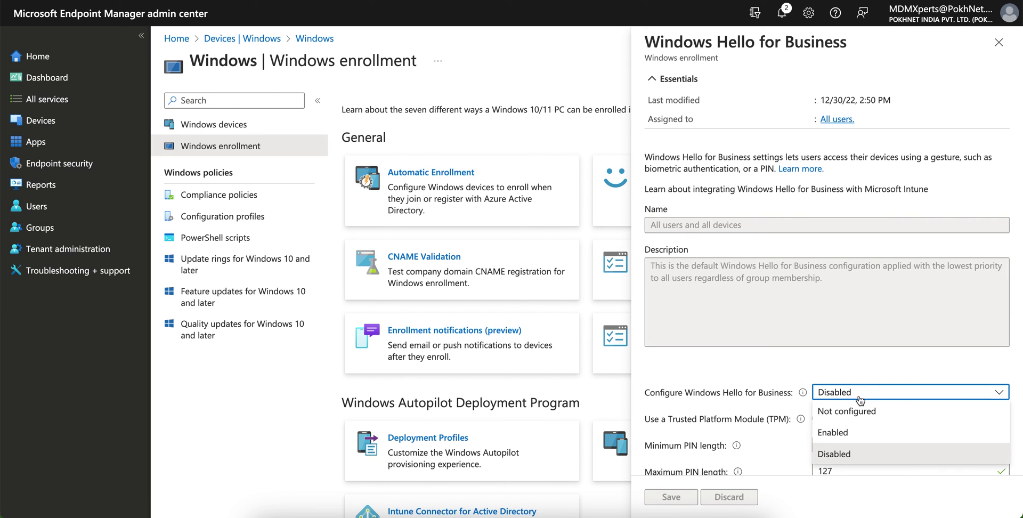
click(858, 410)
click(847, 418)
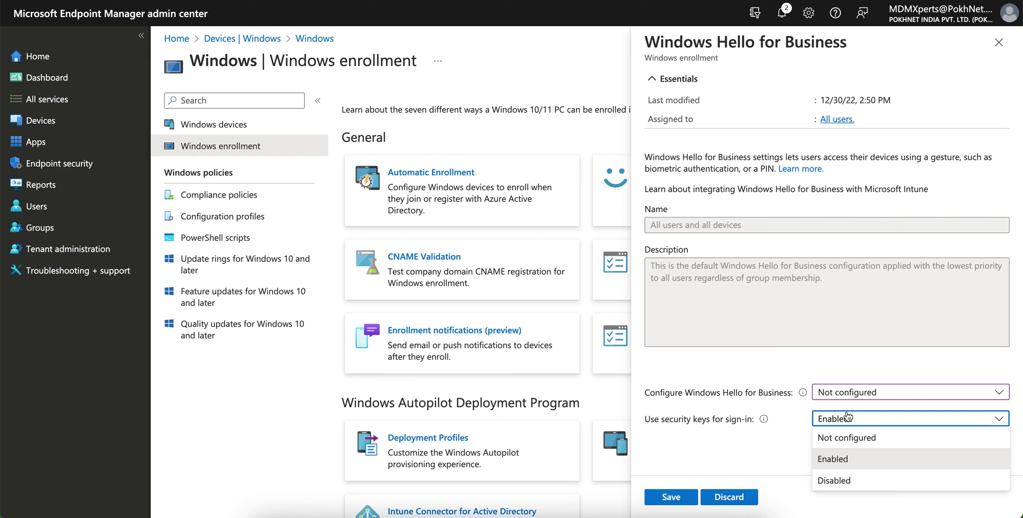
click(846, 436)
click(671, 496)
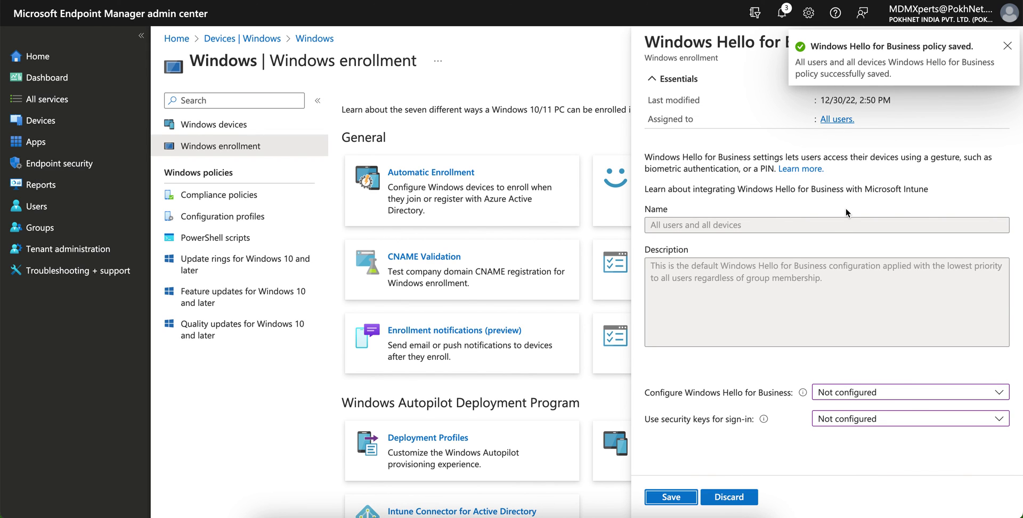
click(1007, 45)
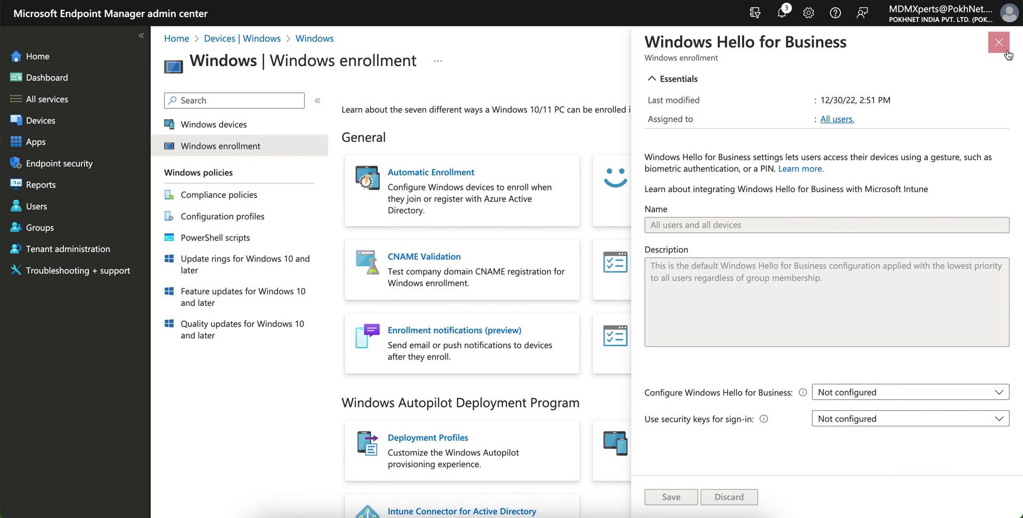
click(999, 42)
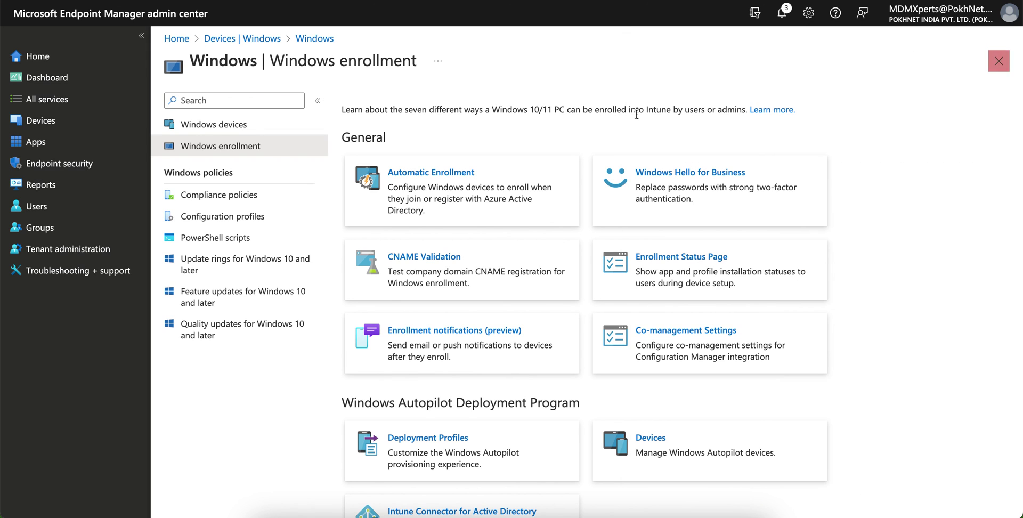
click(273, 125)
click(269, 148)
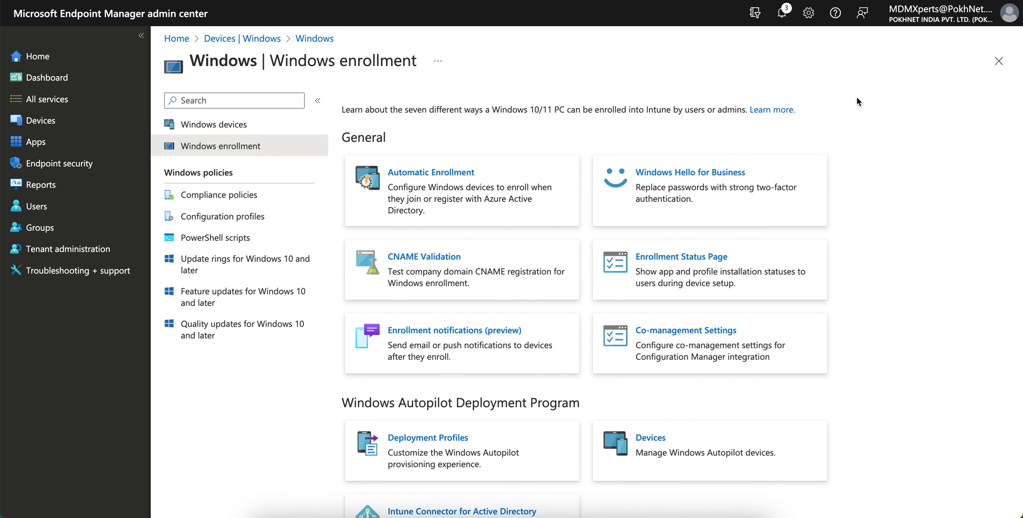